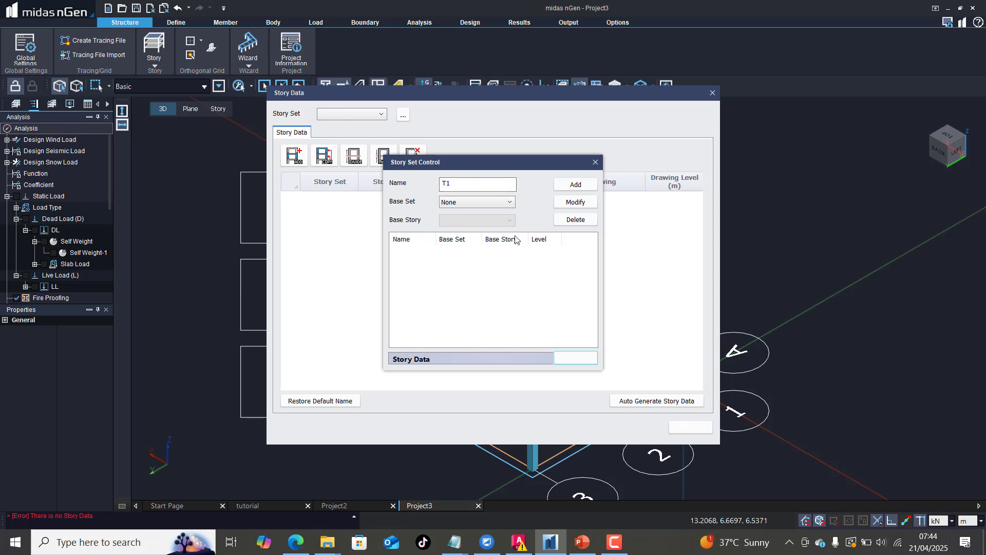
Step: Add a story set named T1 with its base set left at None, and close the story set settings
left_click(499, 203)
left_click(501, 211)
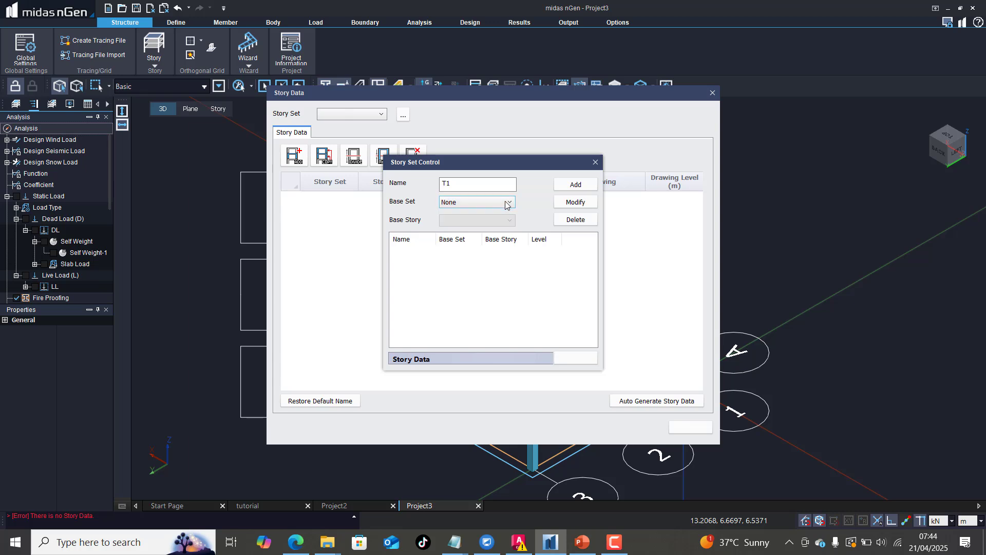
left_click(576, 185)
left_click(493, 251)
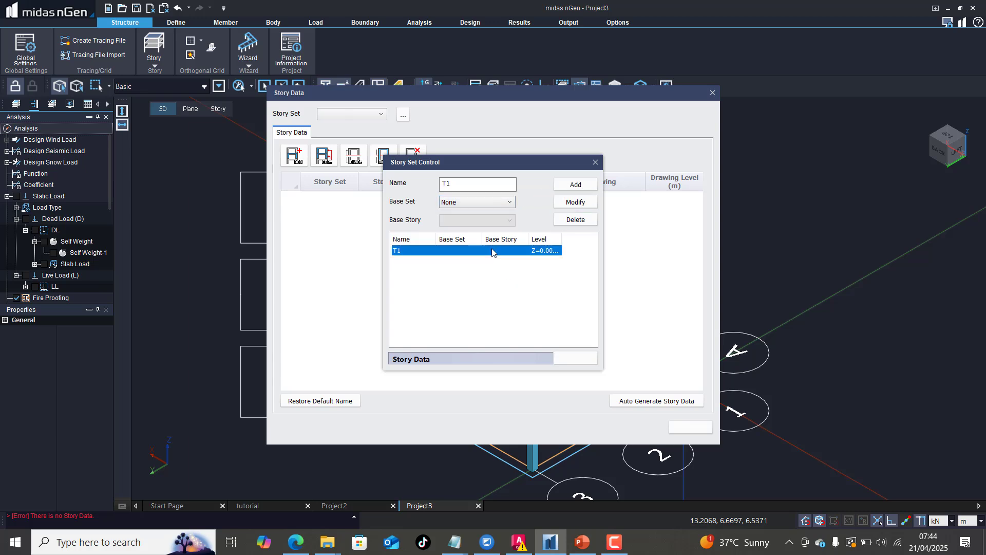
left_click(490, 283)
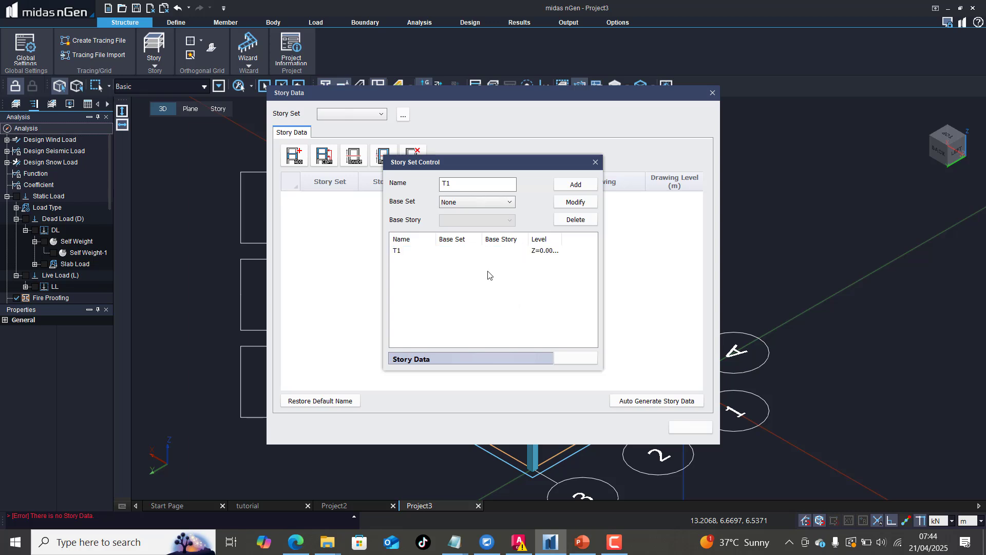
left_click(567, 358)
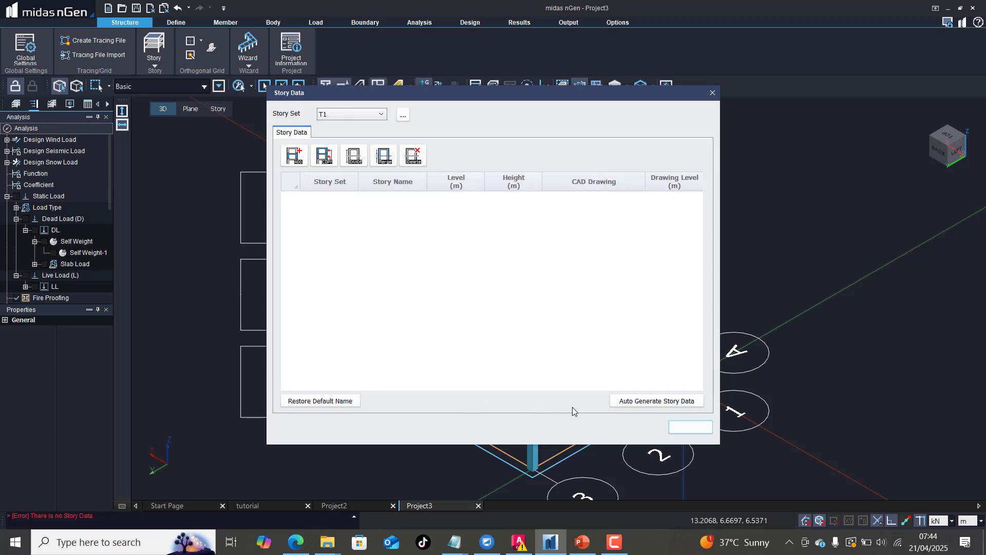
Step: Auto-generate the story data for set T1 from all objects of the building frame
left_click(635, 401)
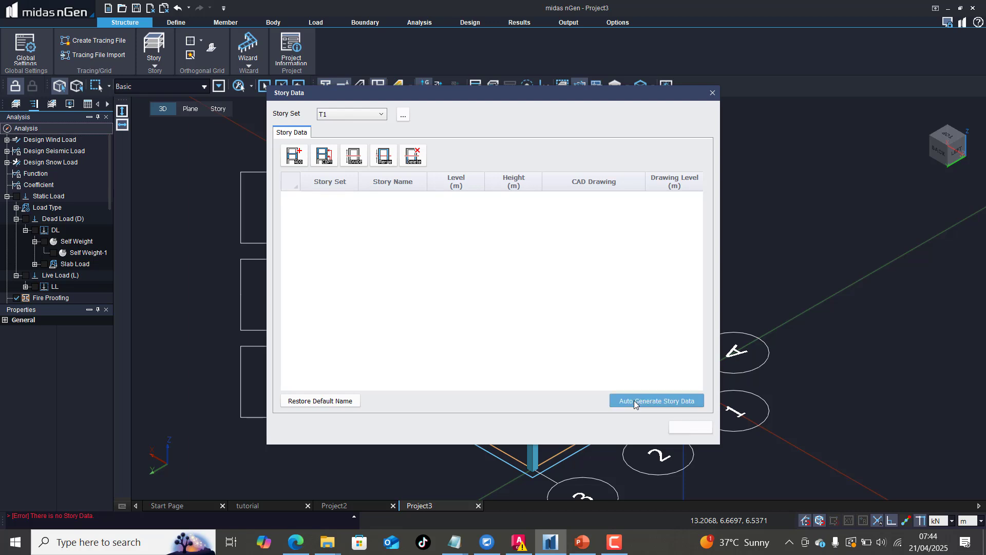
scroll(356, 210, "down", 2)
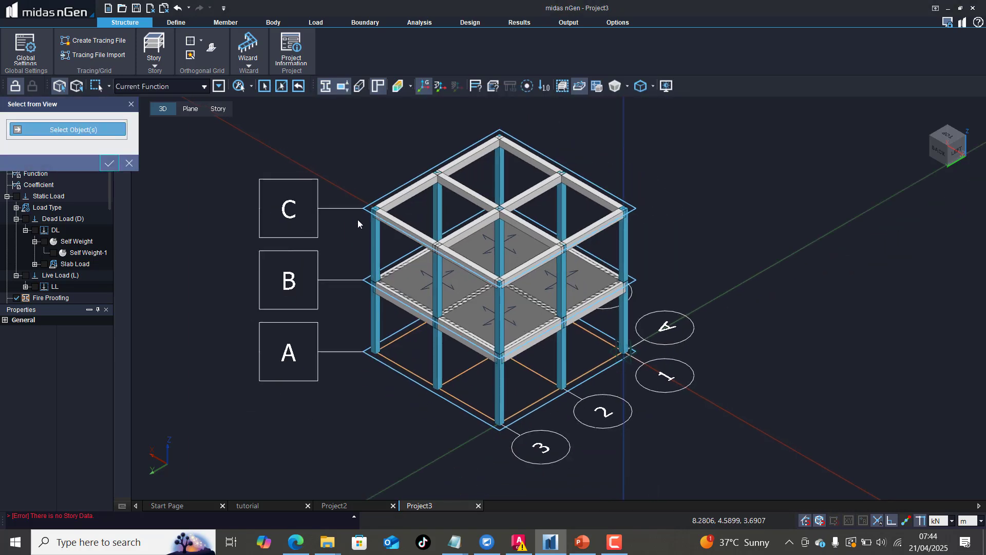
left_click_drag(315, 110, 629, 444)
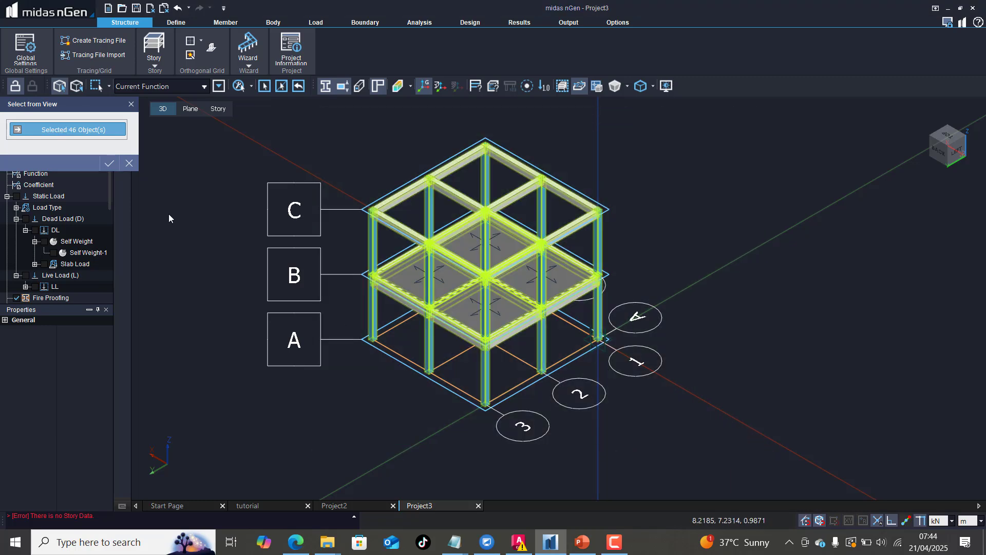
left_click(108, 165)
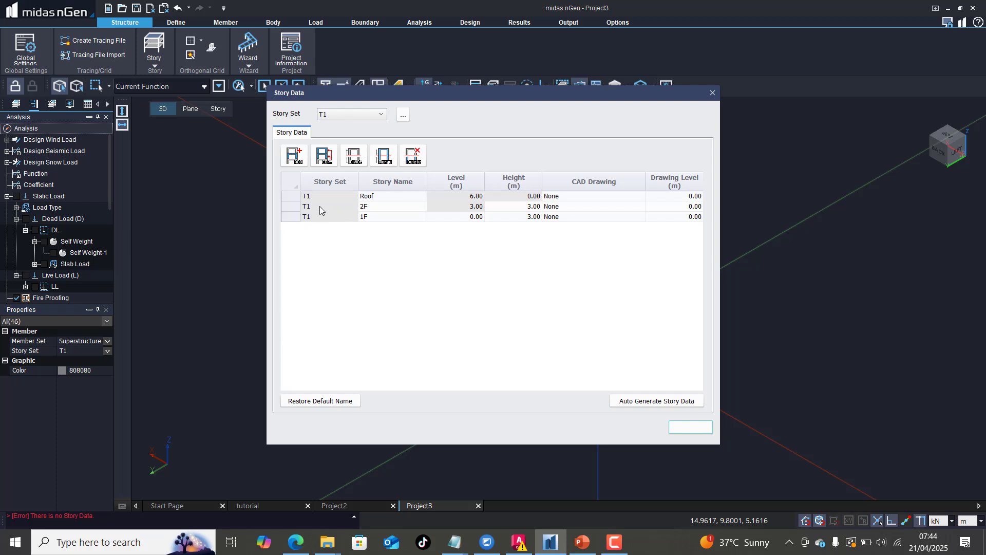
left_click(373, 207)
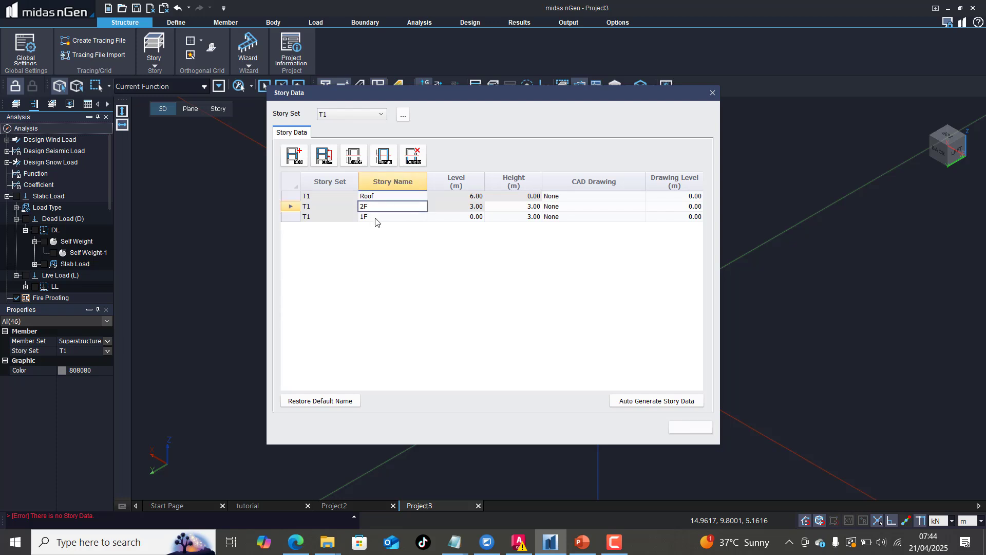
left_click(375, 217)
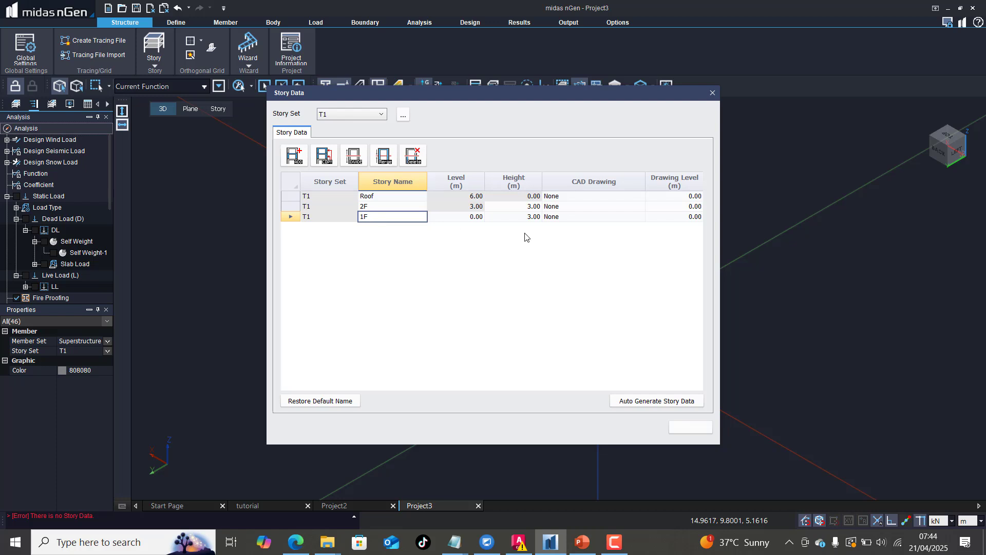
left_click(490, 240)
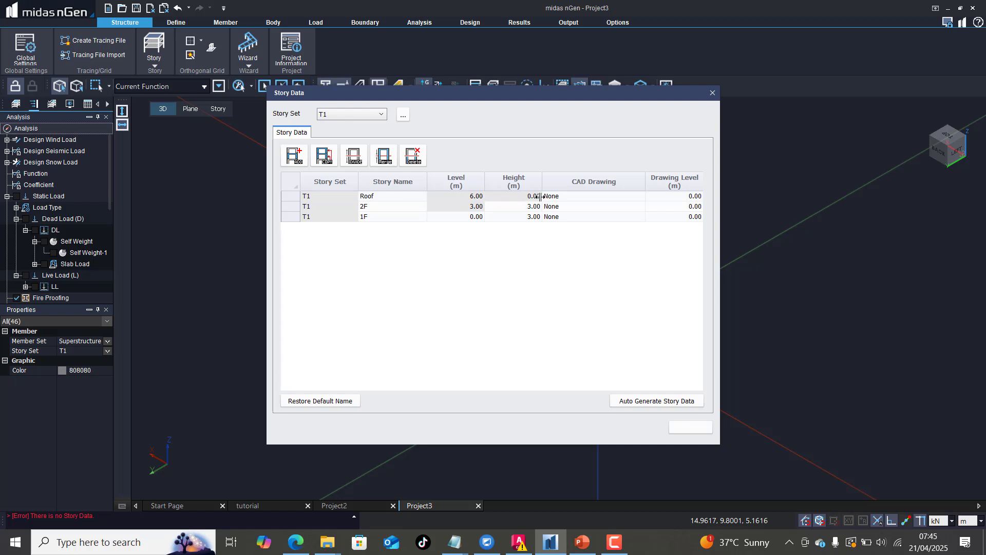
Step: Rename story 2F to FIRST FLOOR and story 1F to GROUND FLOOR, and close the story data
left_click(373, 207)
left_click_drag(373, 207, 349, 209)
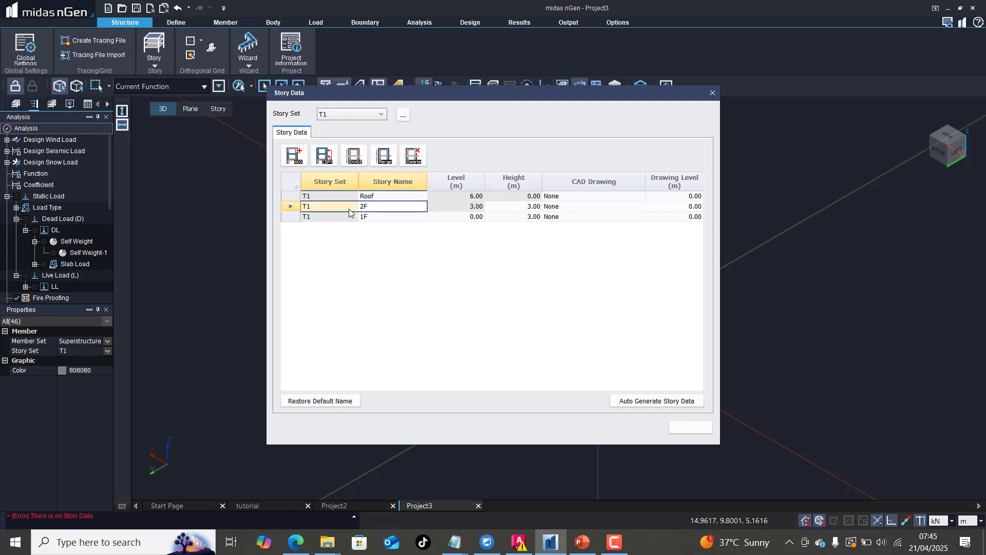
left_click(375, 206)
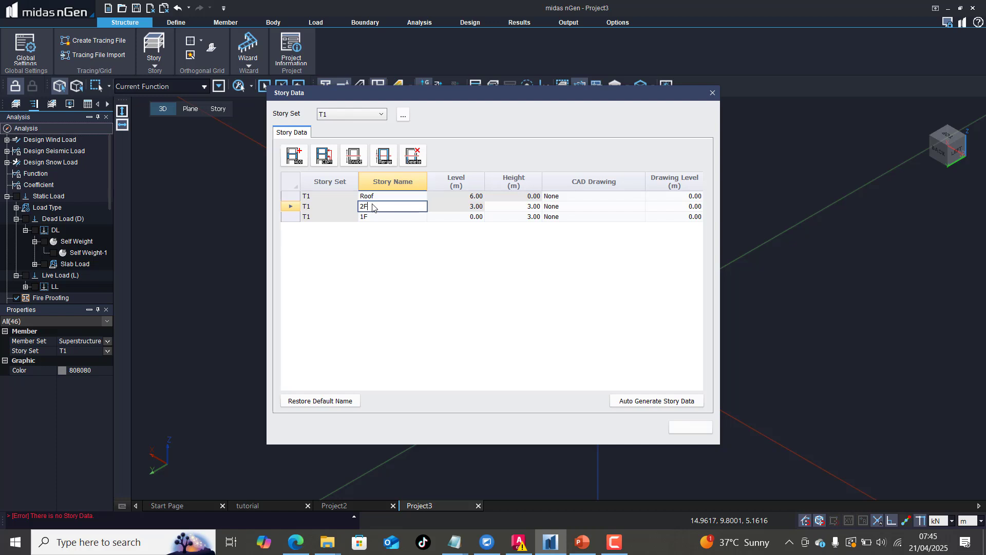
double_click(373, 206)
left_click(379, 218)
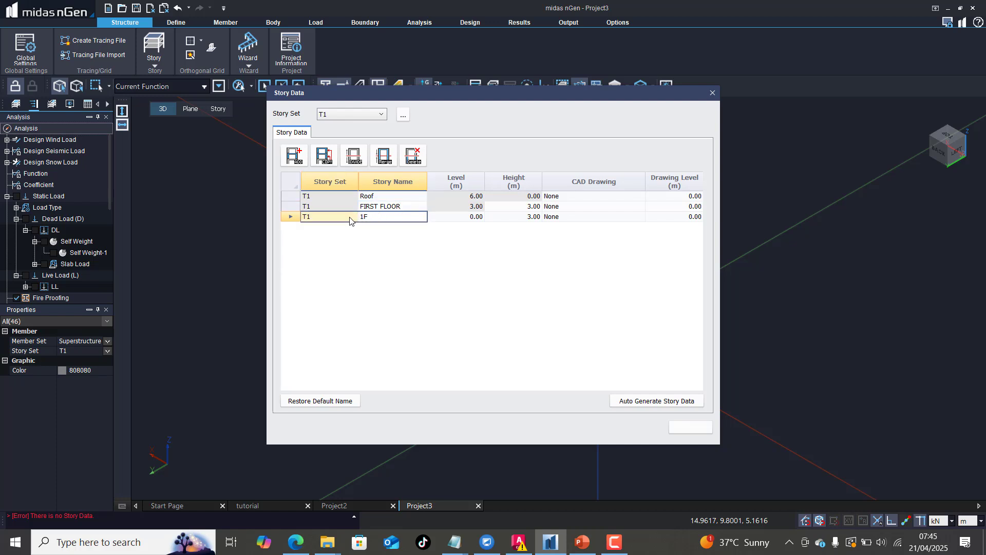
left_click_drag(386, 217, 356, 217)
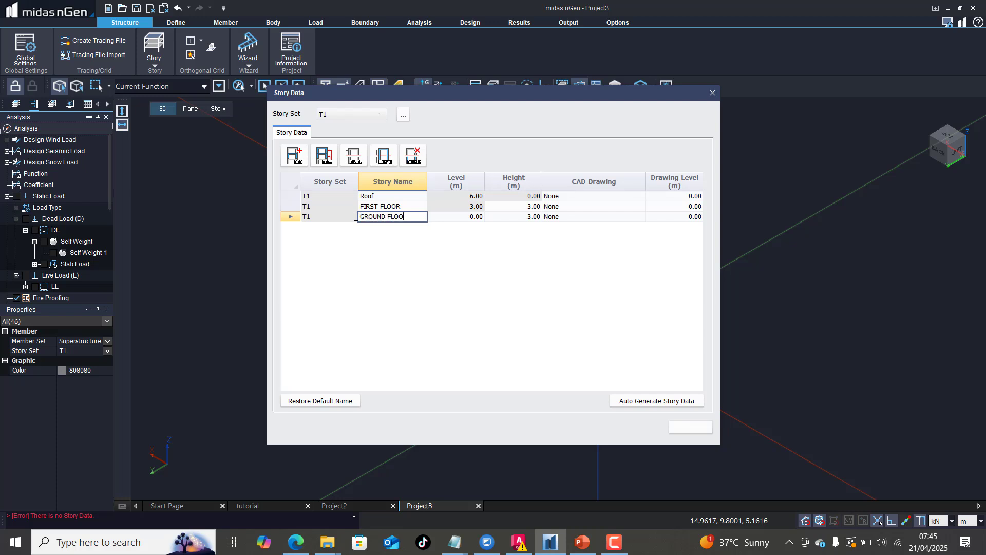
left_click(386, 259)
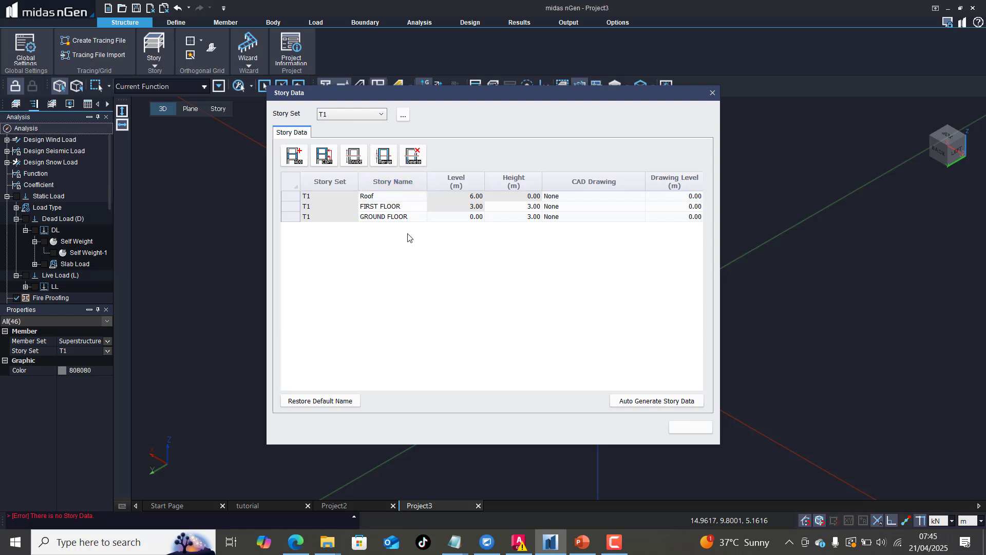
left_click(686, 428)
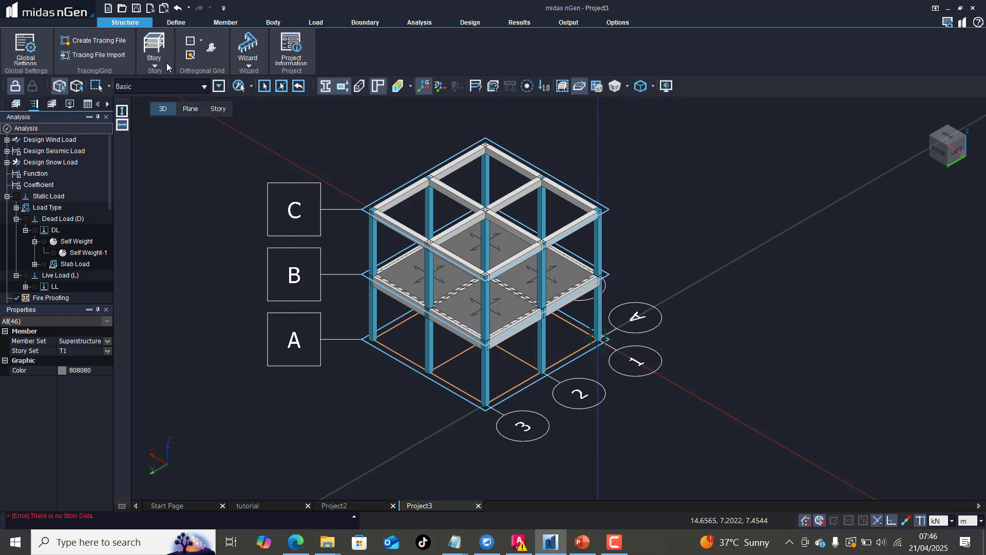
Step: Add 3 stories at the Roof level (Z=6.00 m) replicating FIRST FLOOR, with upper stories restored to default names, and close the story data
left_click(154, 54)
left_click(185, 75)
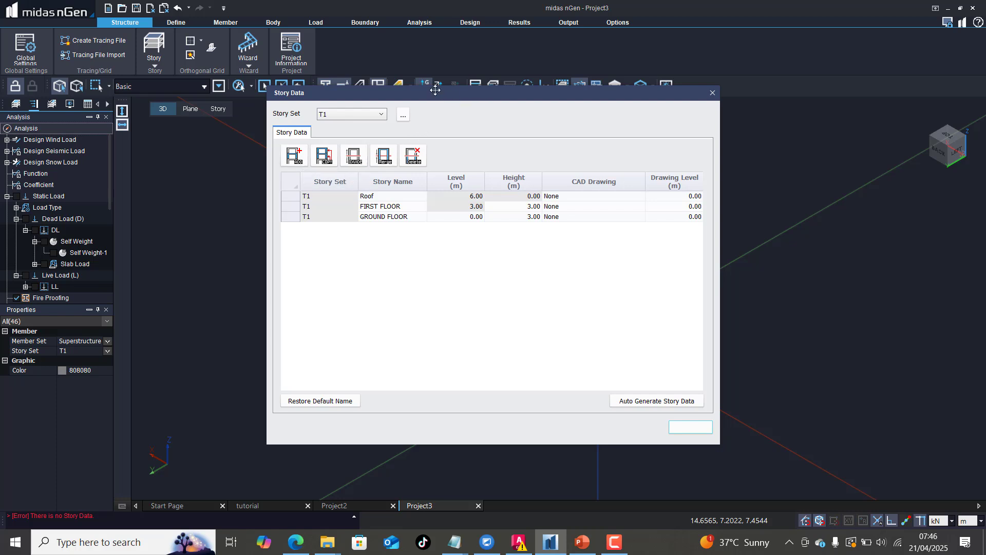
left_click_drag(436, 90, 786, 226)
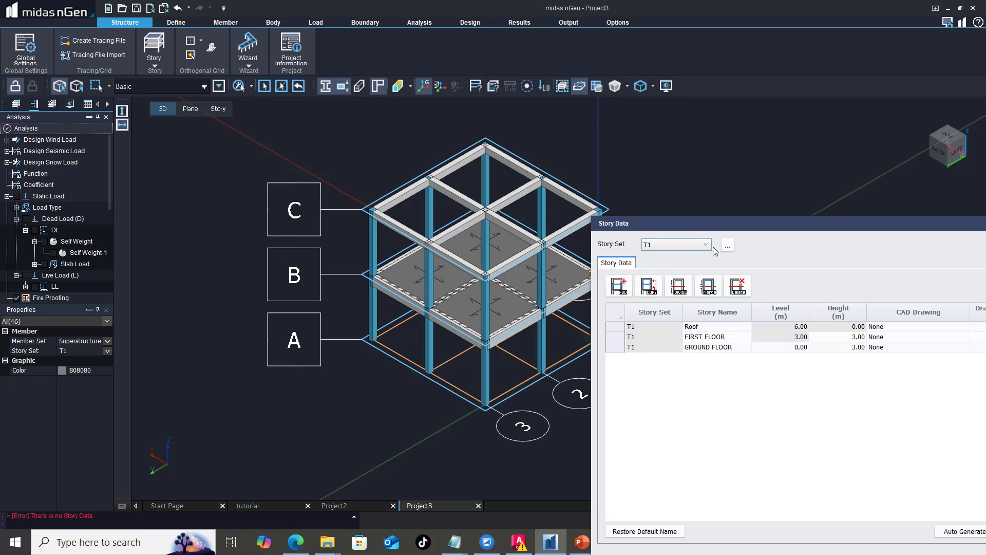
left_click_drag(719, 223, 485, 149)
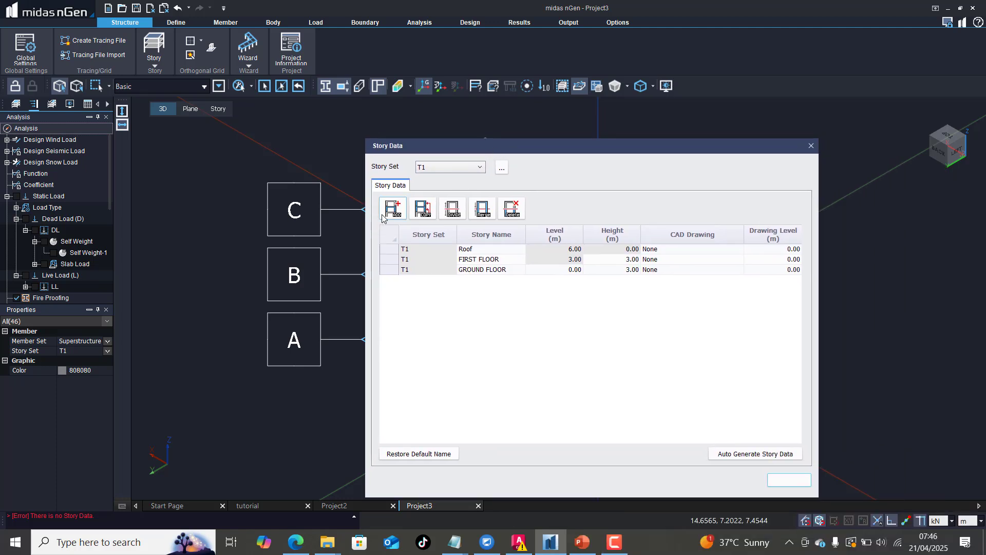
left_click(391, 209)
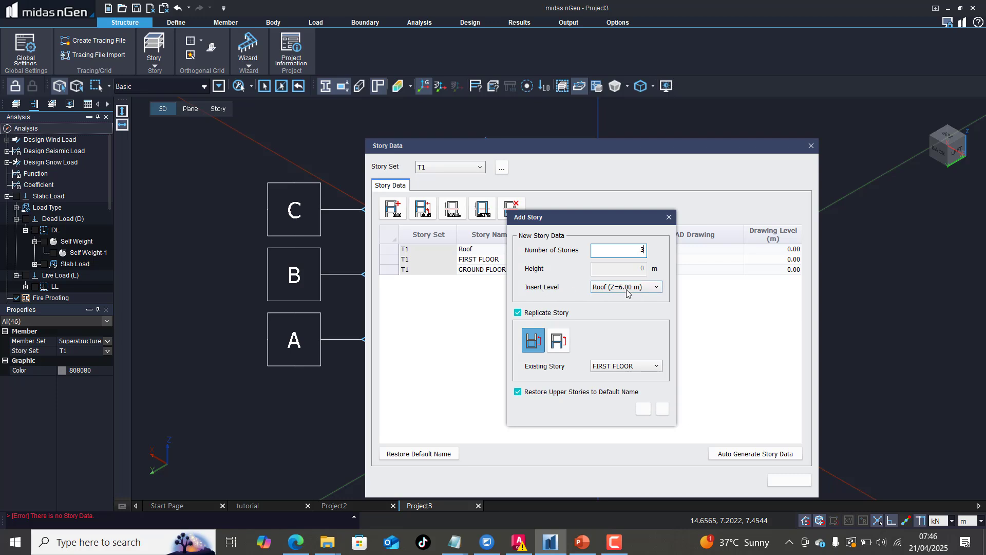
left_click(631, 291)
left_click(631, 292)
left_click(648, 409)
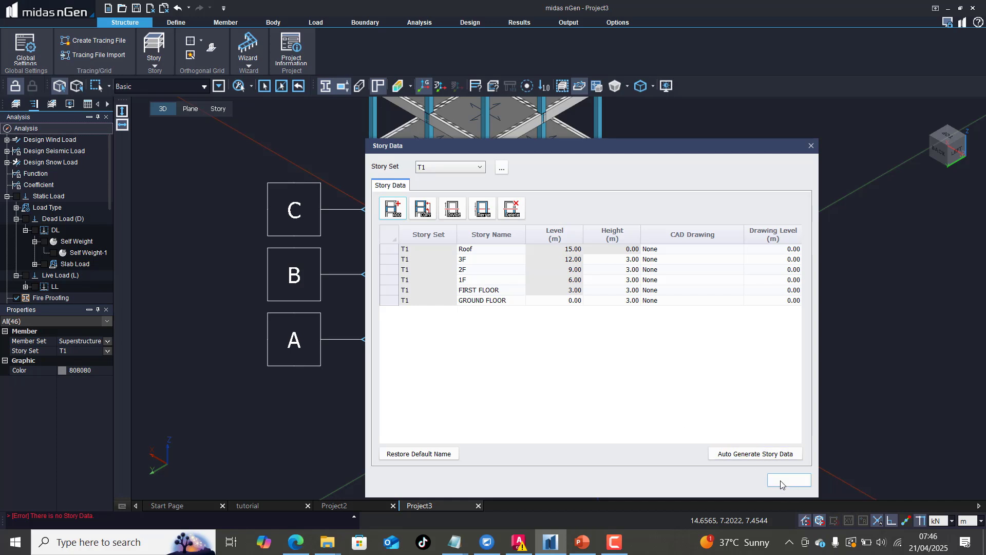
left_click_drag(668, 148, 765, 135)
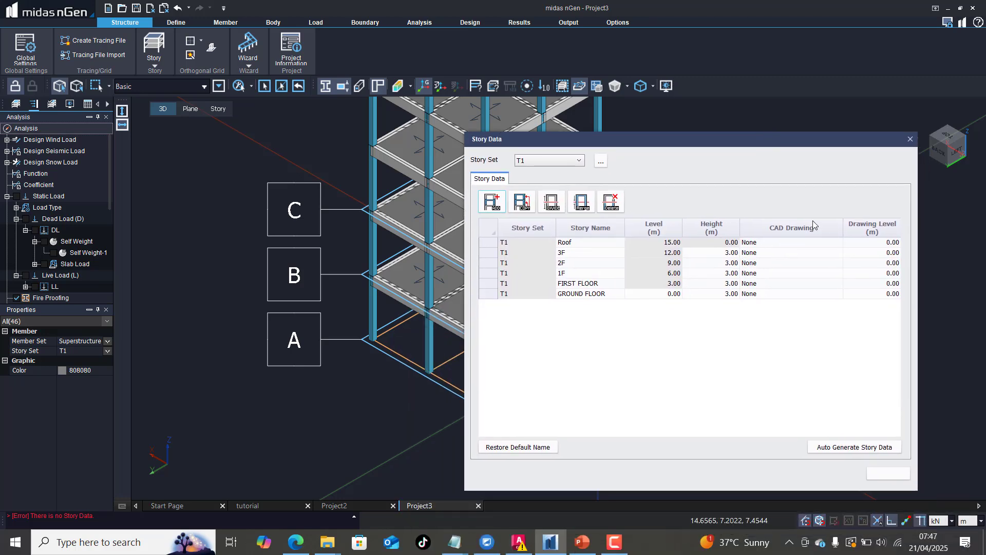
left_click(883, 473)
scroll(615, 353, "down", 3)
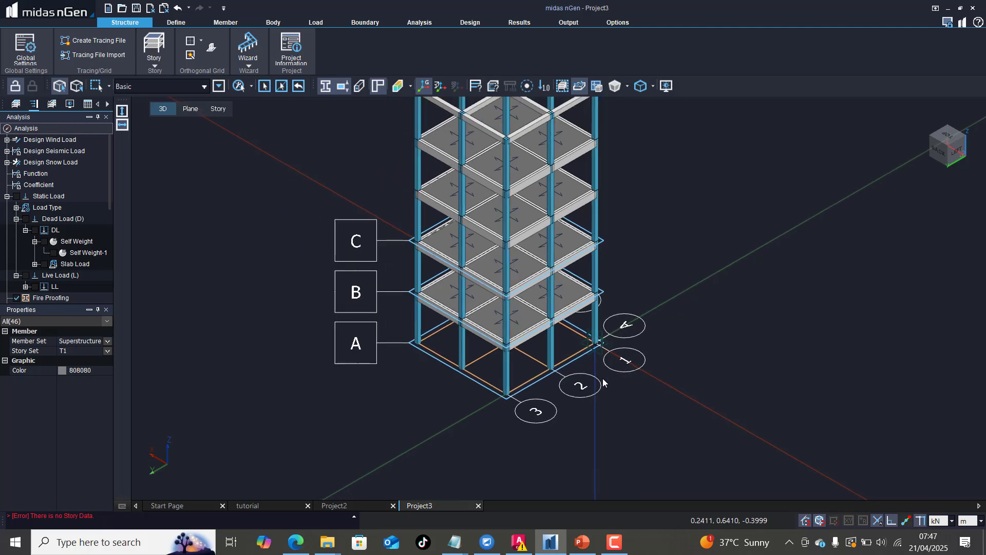
scroll(590, 191, "up", 3)
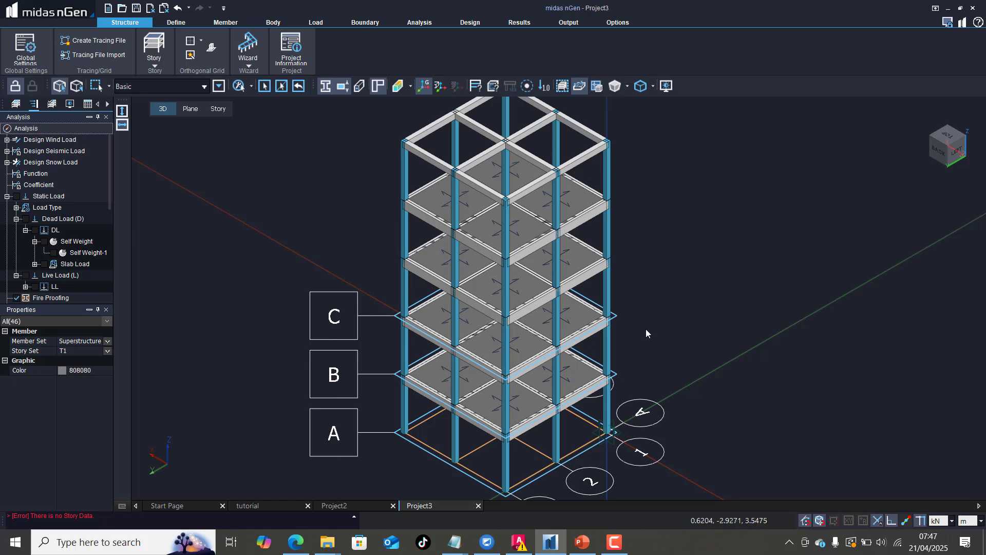
scroll(644, 314, "down", 2)
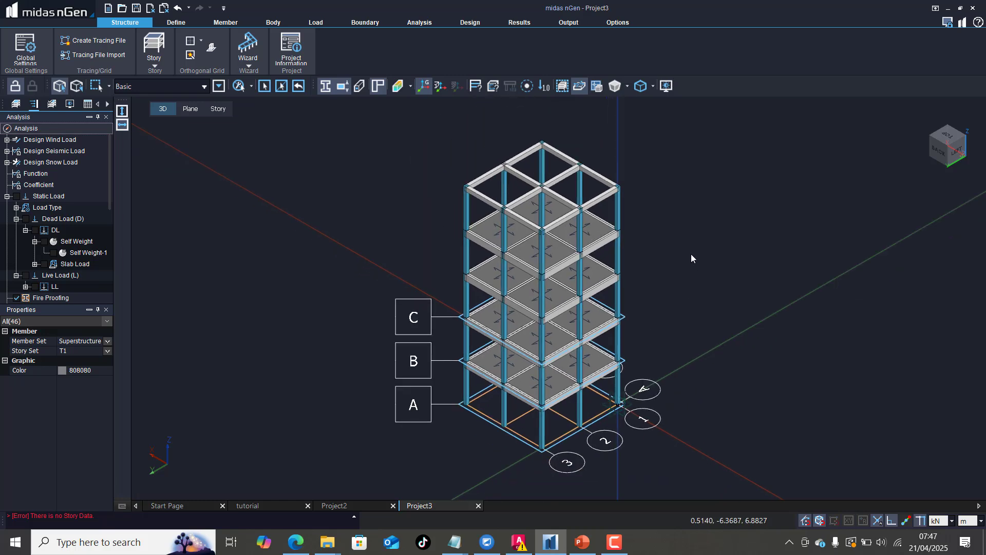
scroll(691, 255, "up", 1)
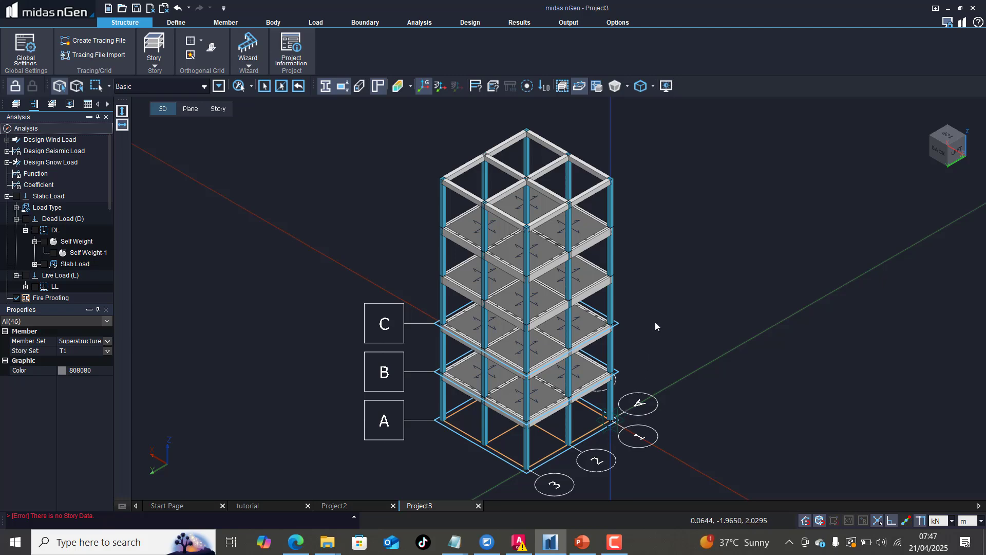
scroll(655, 266, "up", 1)
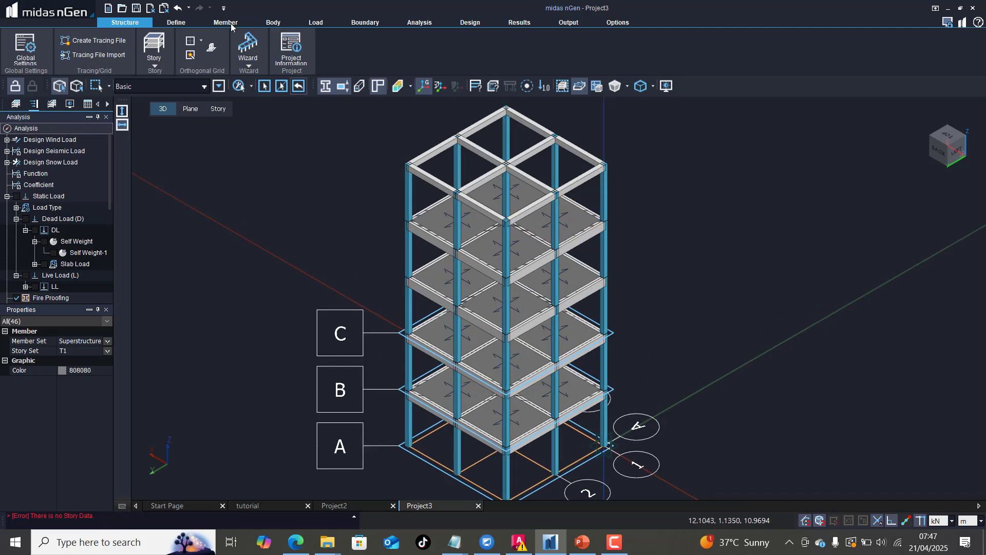
Step: Reopen the story data for set T1 and rename story 1F to SECOND FLOOR
left_click(156, 63)
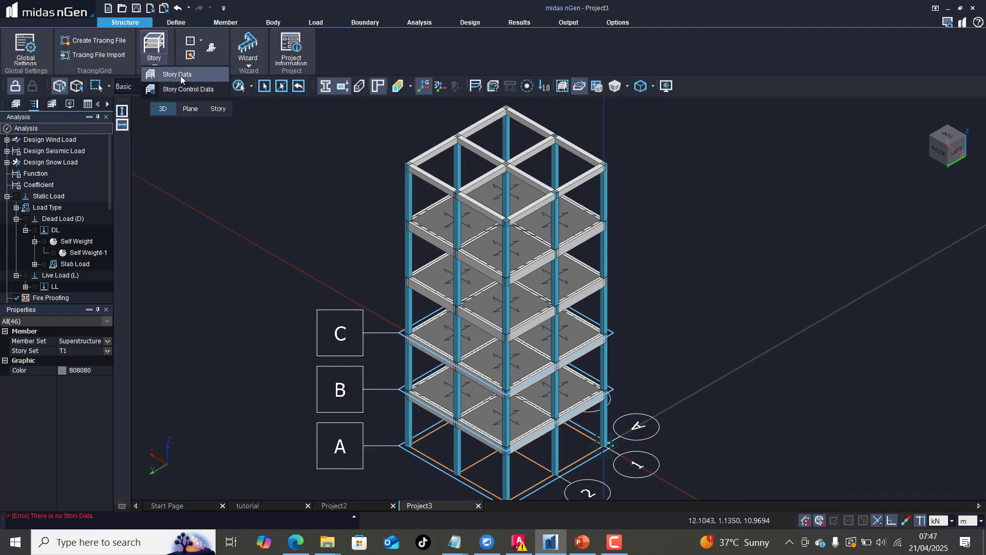
left_click(180, 75)
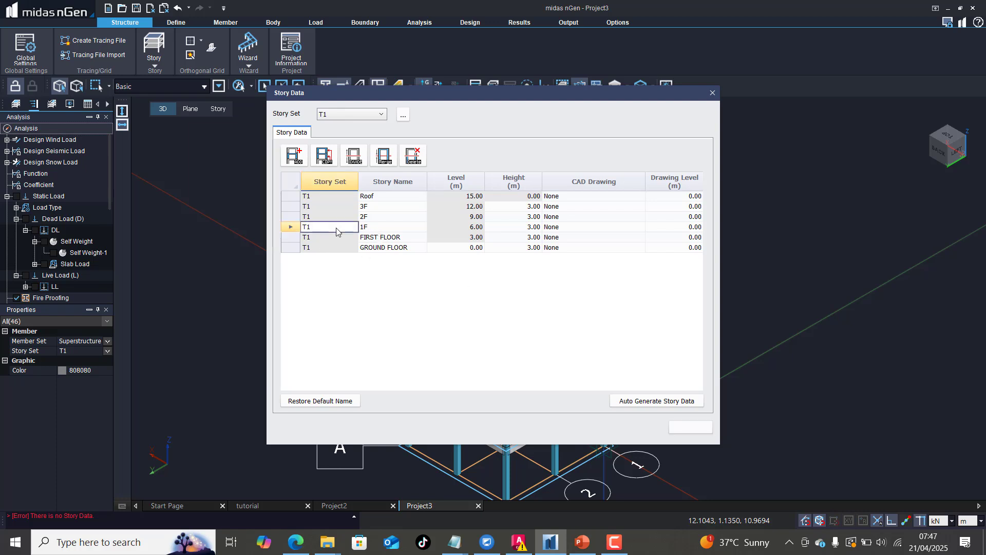
left_click(288, 228)
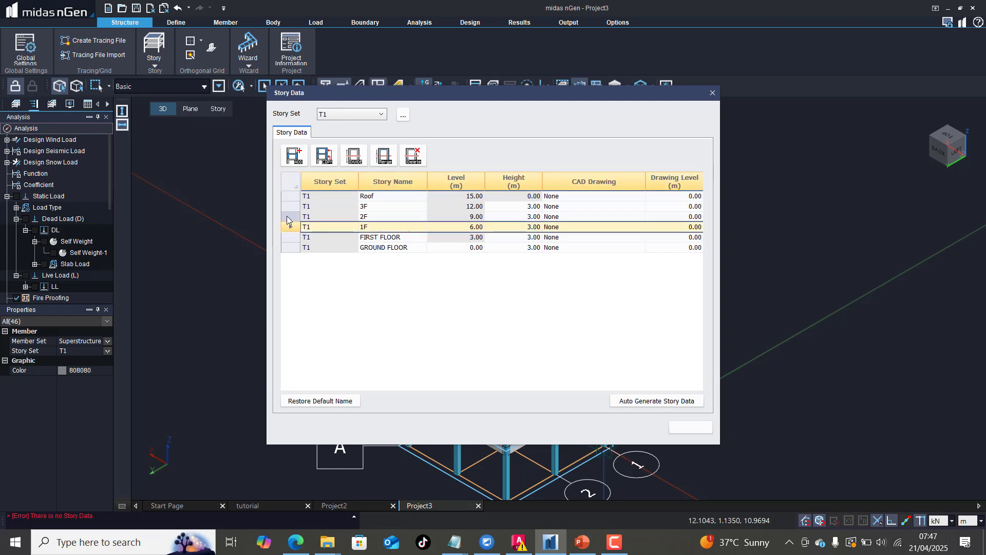
left_click(288, 218)
left_click(290, 207)
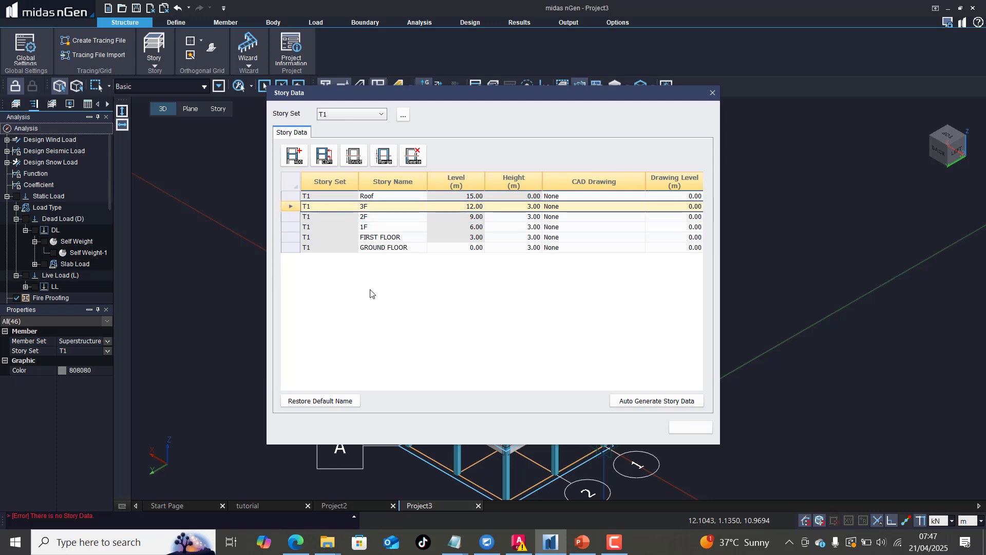
left_click(308, 219)
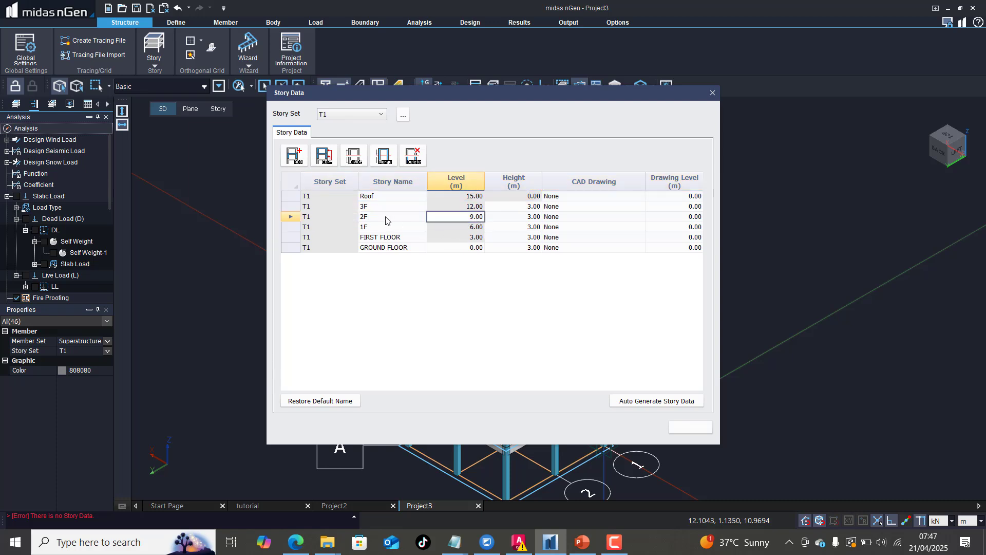
left_click(290, 208)
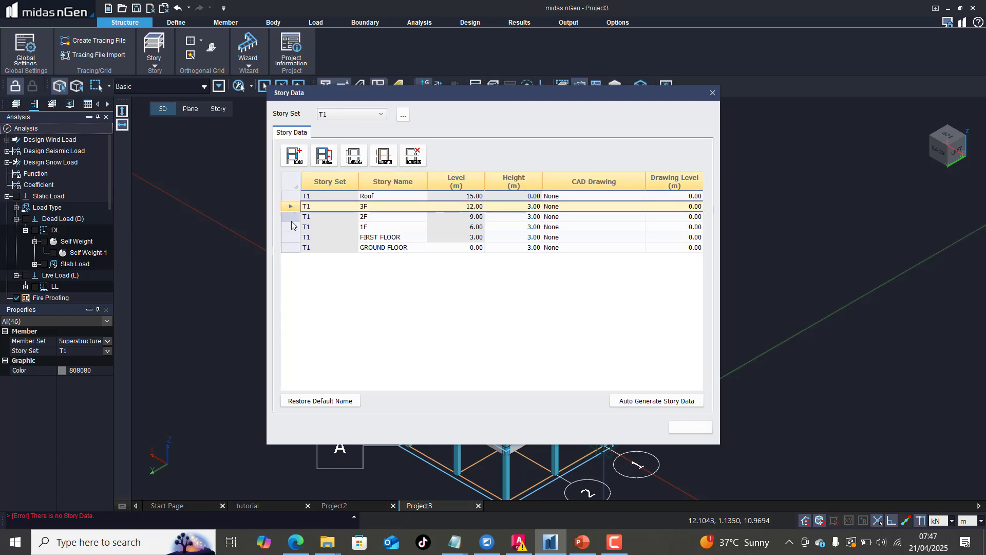
left_click(291, 228)
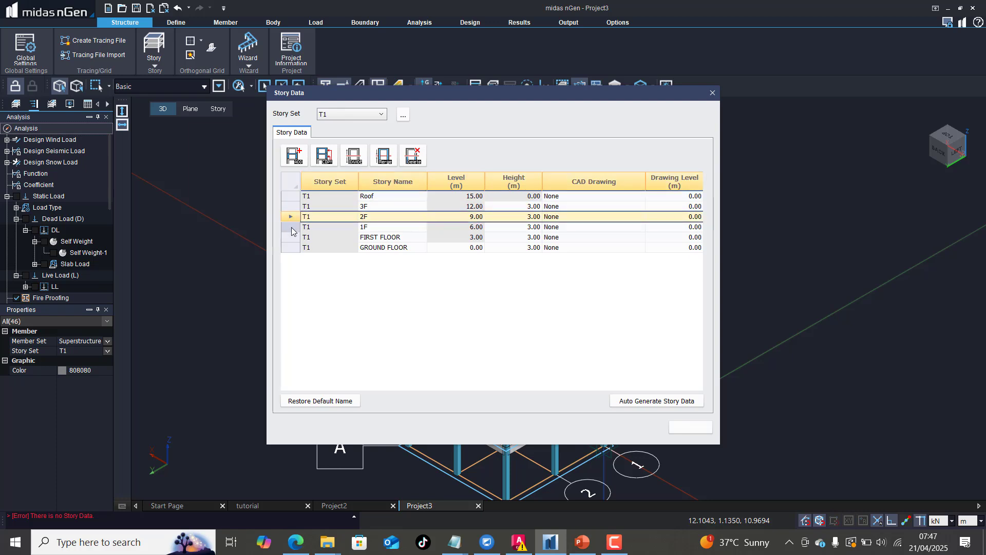
left_click(381, 228)
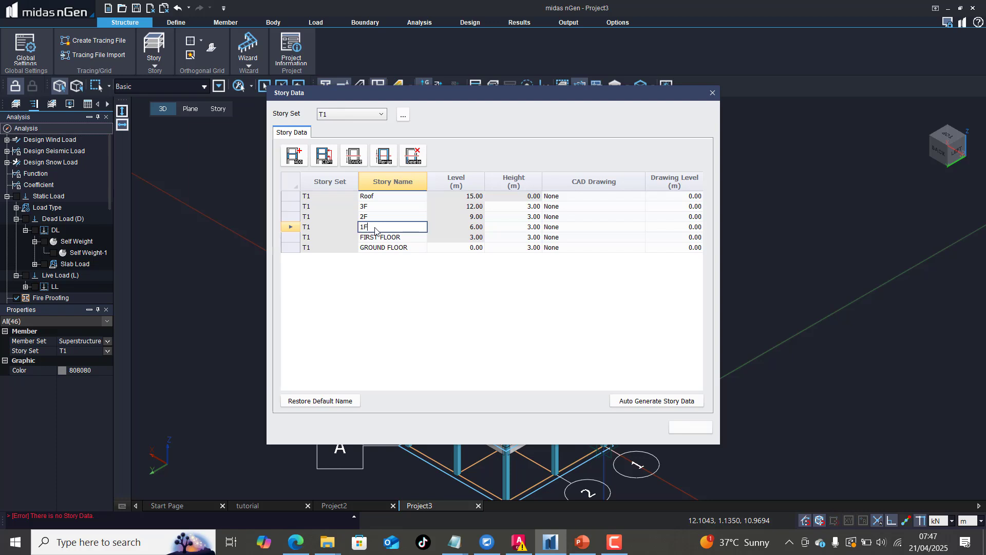
double_click(373, 230)
type("SECOND FLOOR")
Step: Rename story 2F to THIRD FLOOR
left_click(381, 217)
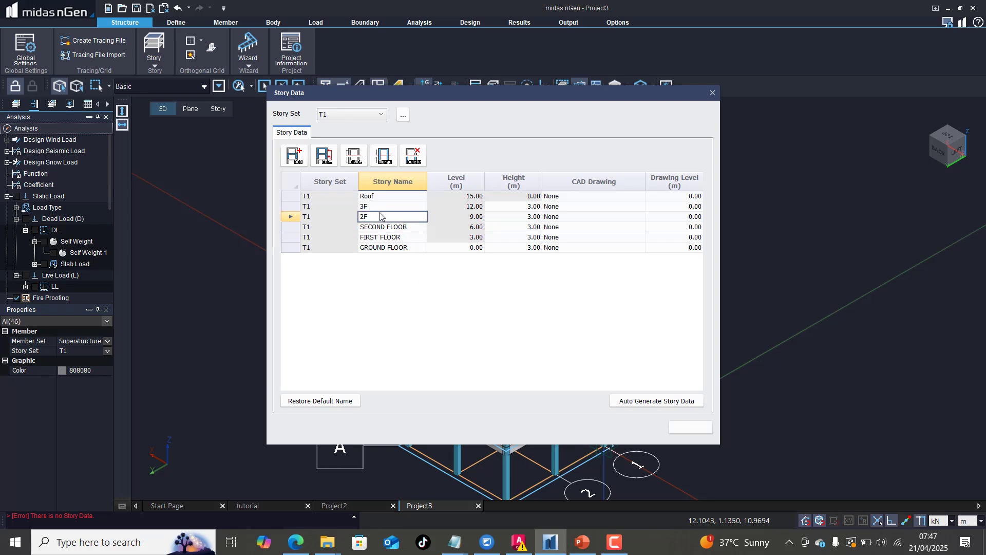
double_click(362, 217)
type("THIRD FLOOR")
left_click(382, 199)
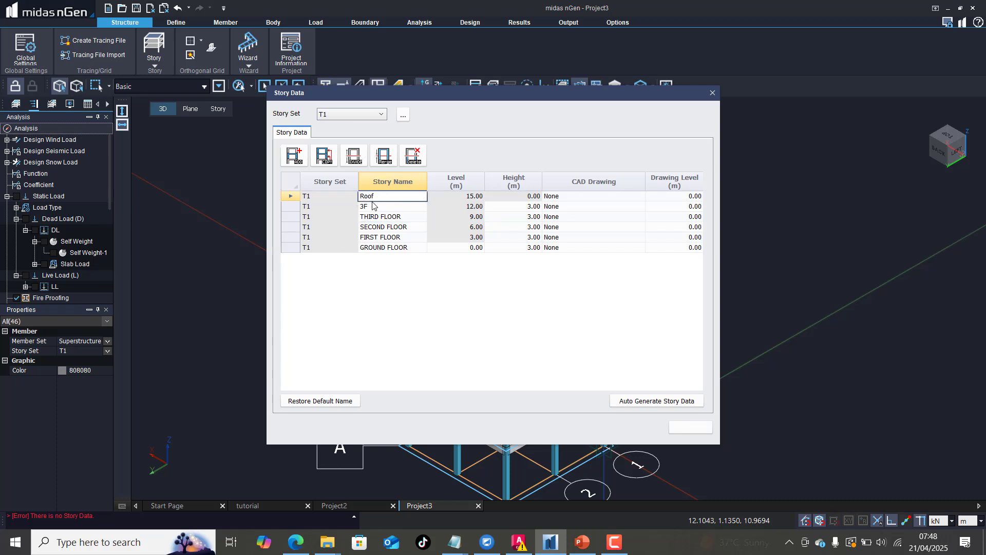
Step: Rename story 3F to FOURTH FLOOR
left_click(373, 205)
left_click(372, 207)
type("FOURTH")
left_click(410, 271)
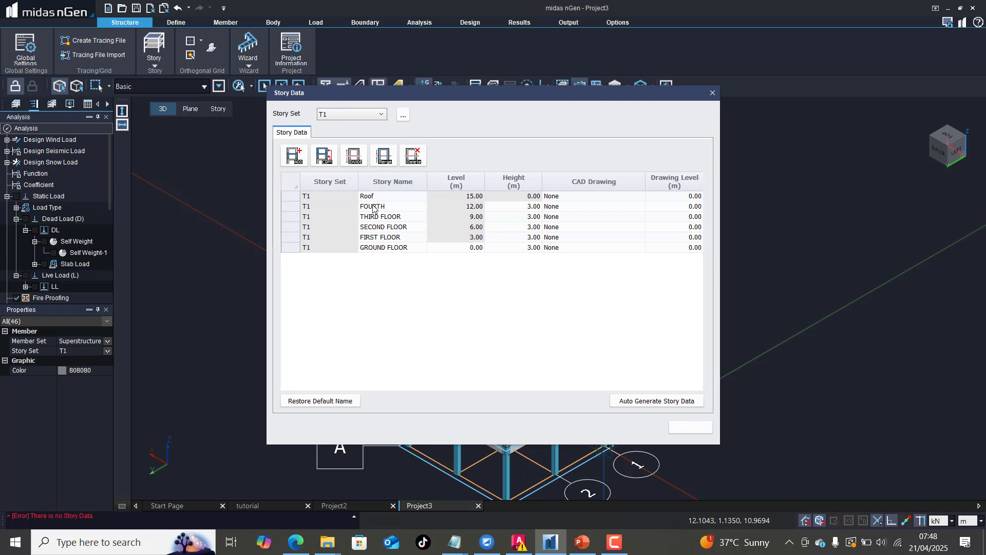
left_click(394, 207)
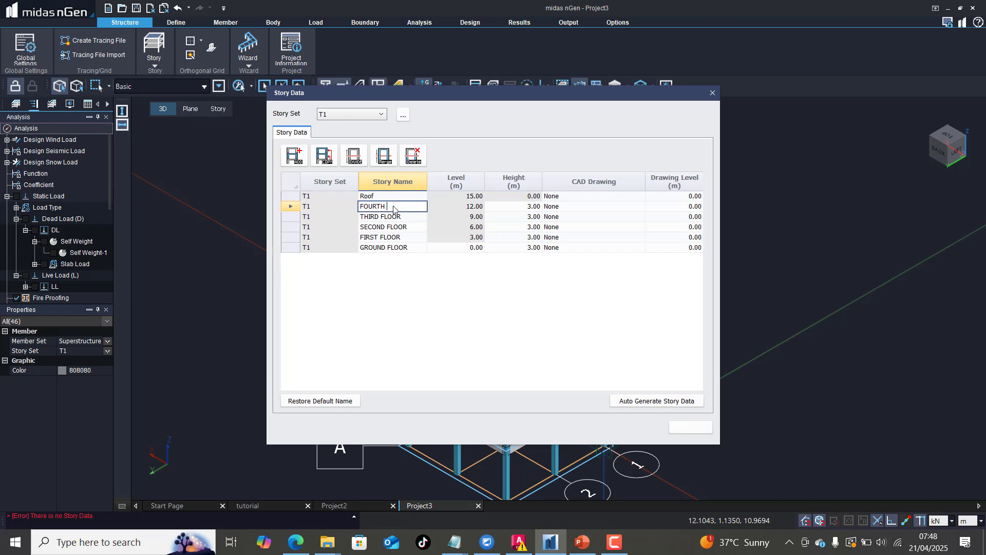
type("FLOOR")
left_click(404, 284)
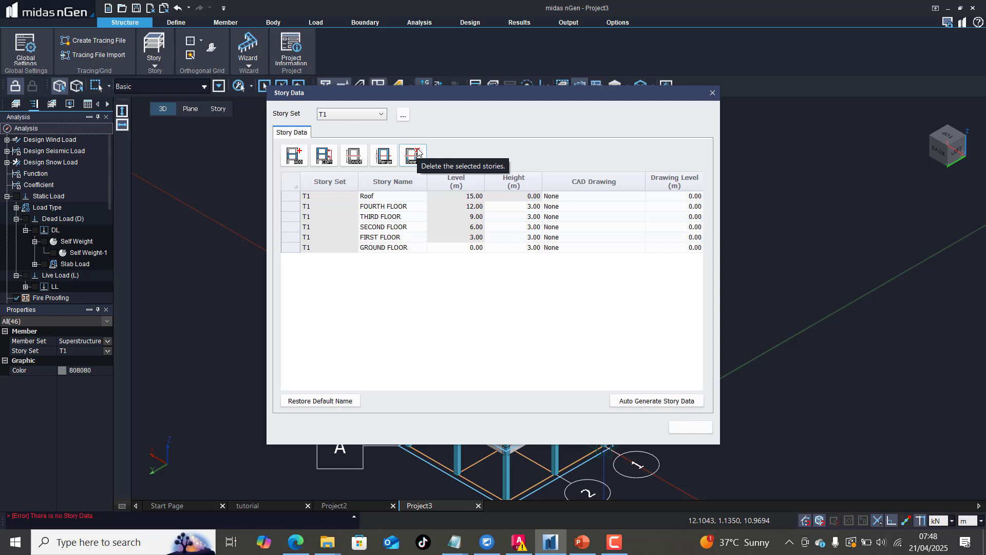
Step: Delete the FOURTH FLOOR story together with its existing structure
left_click(290, 206)
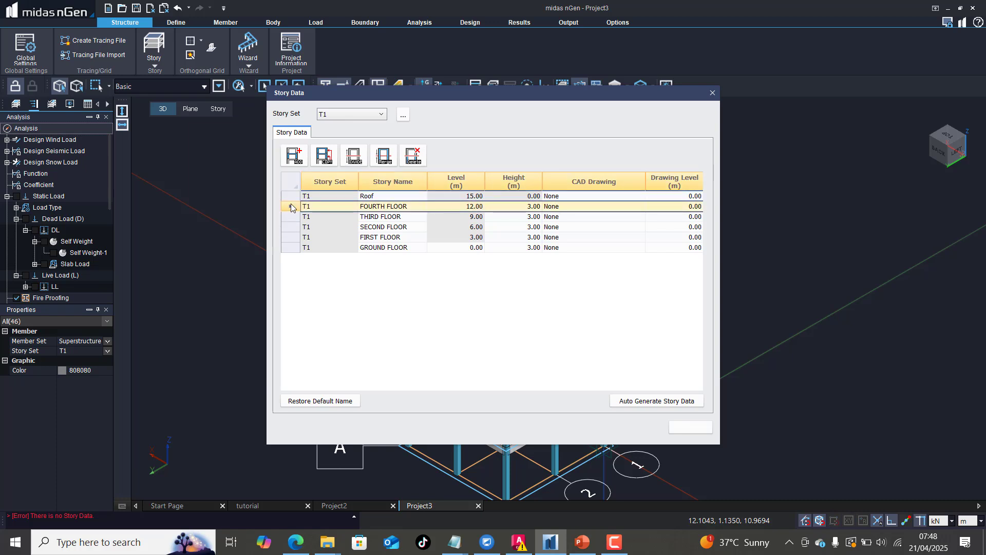
left_click(413, 156)
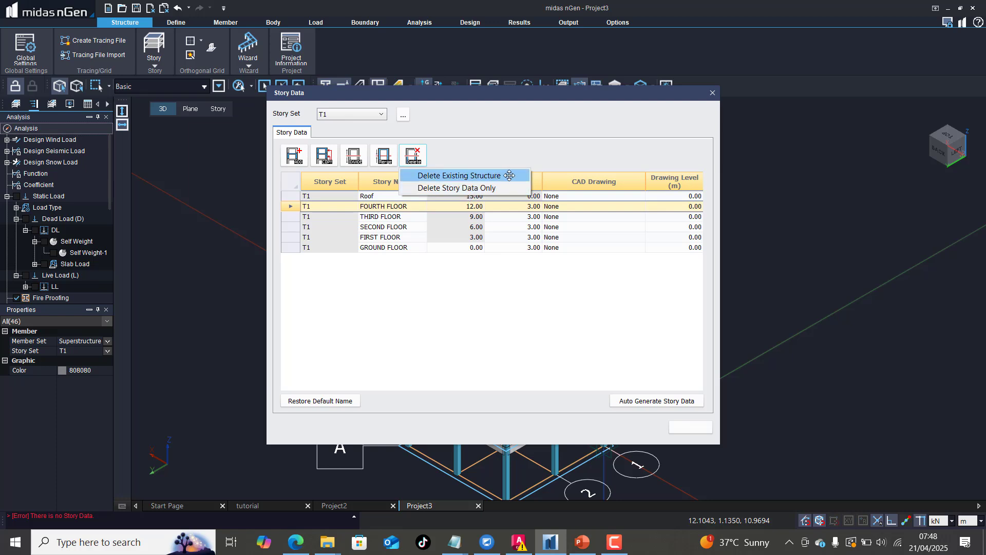
left_click(481, 176)
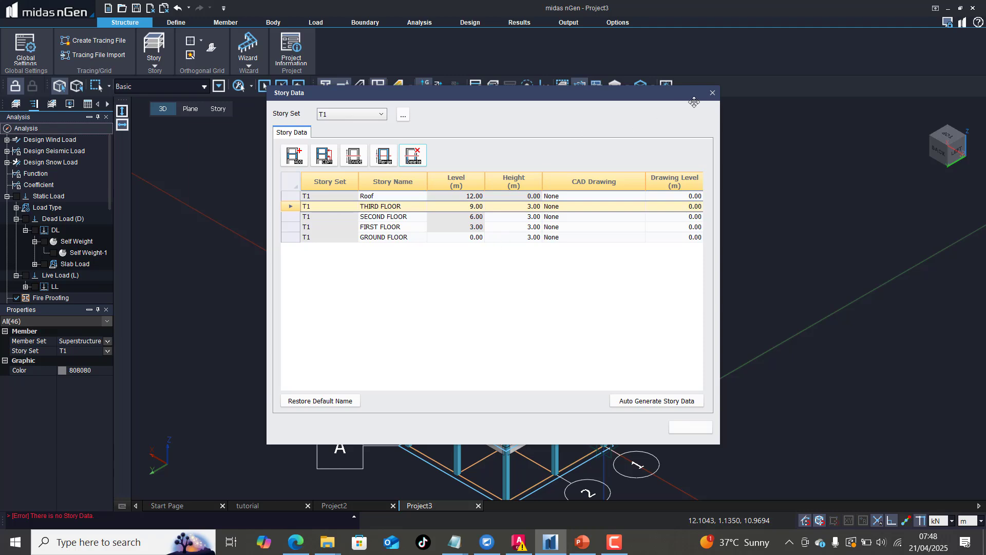
Step: Delete the THIRD FLOOR story together with its existing structure, and close the story data
left_click_drag(640, 94, 890, 260)
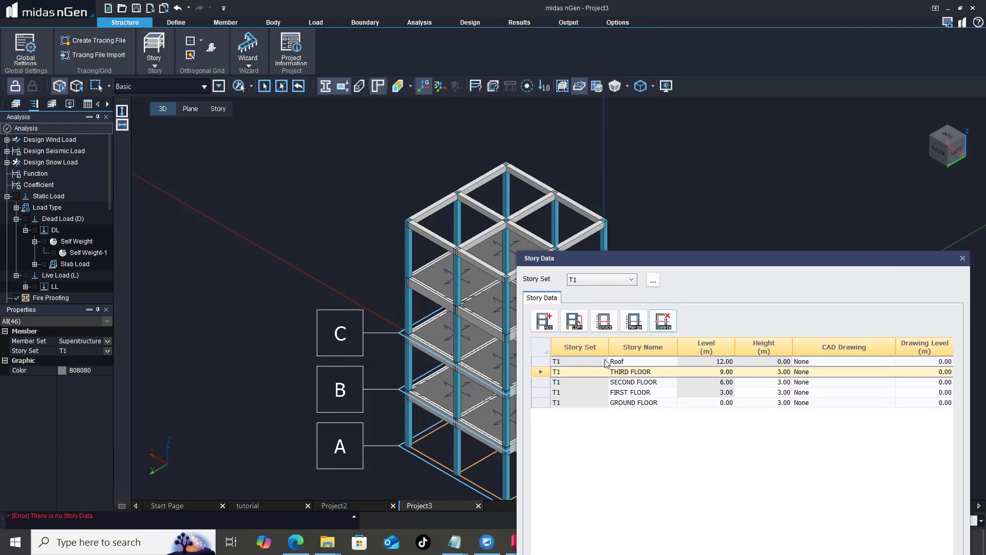
left_click(667, 322)
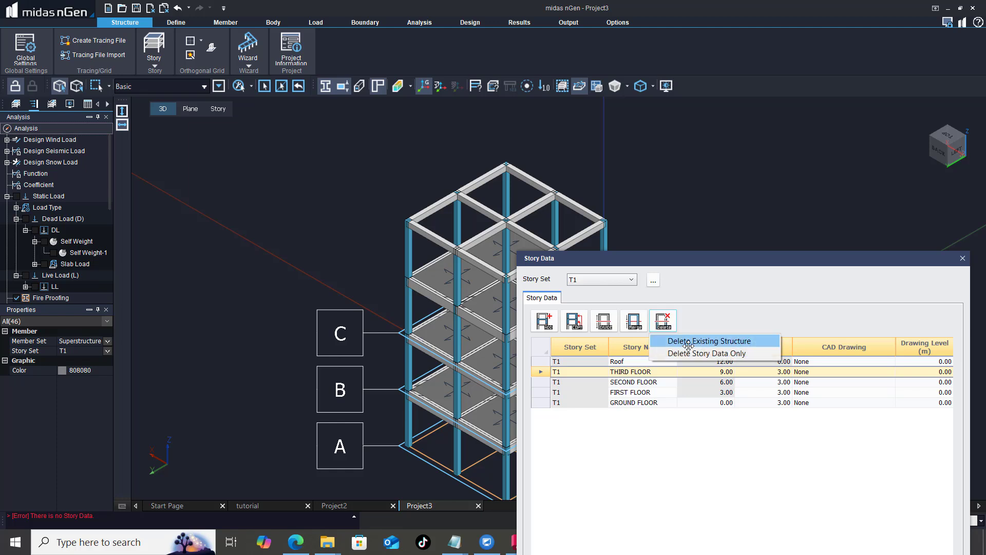
left_click(693, 341)
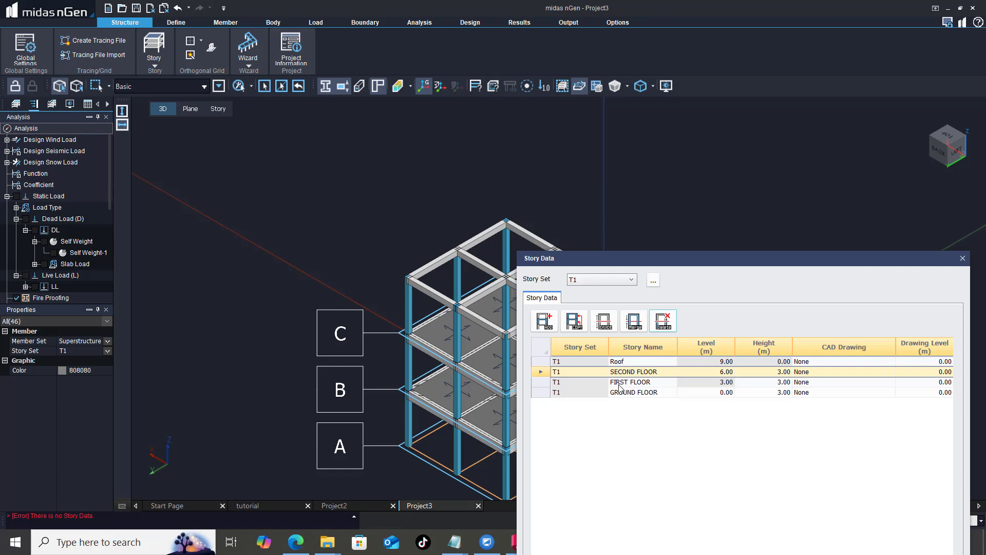
left_click_drag(717, 259, 544, 185)
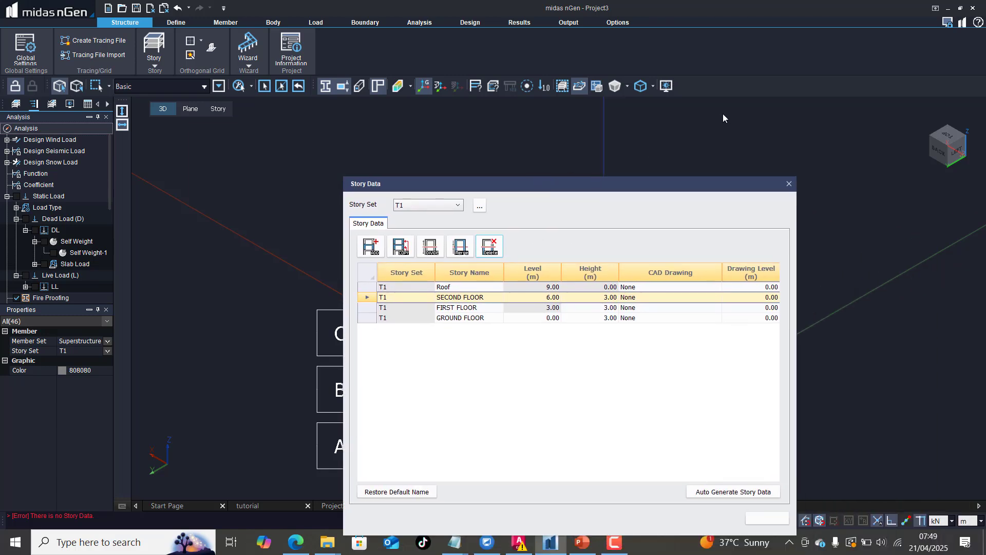
left_click(790, 184)
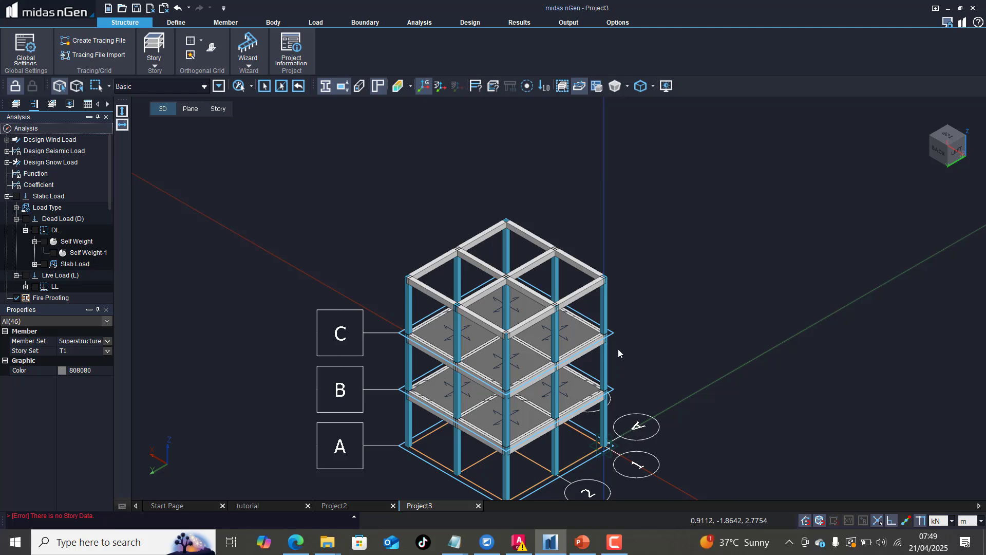
scroll(621, 360, "down", 2)
scroll(623, 452, "up", 3)
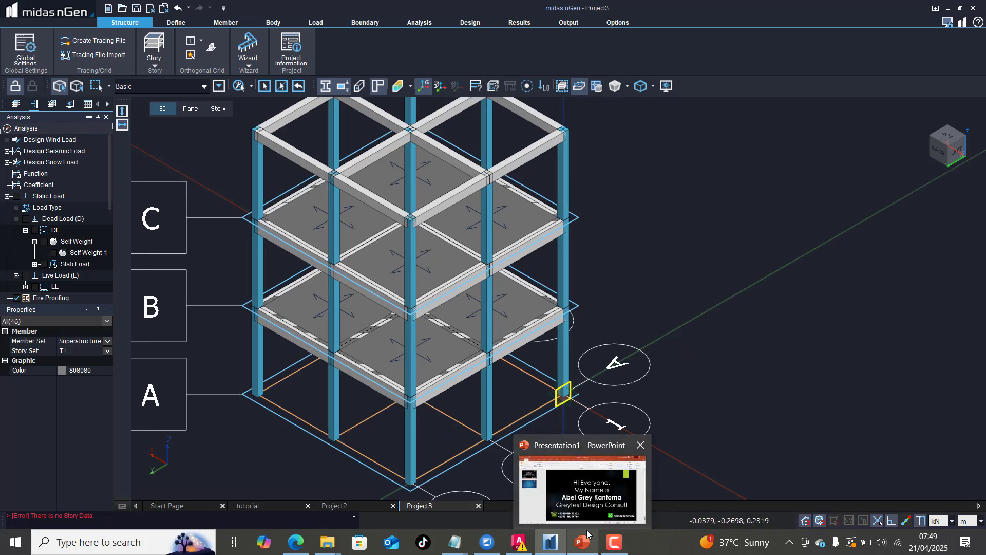
mouse_move(553, 543)
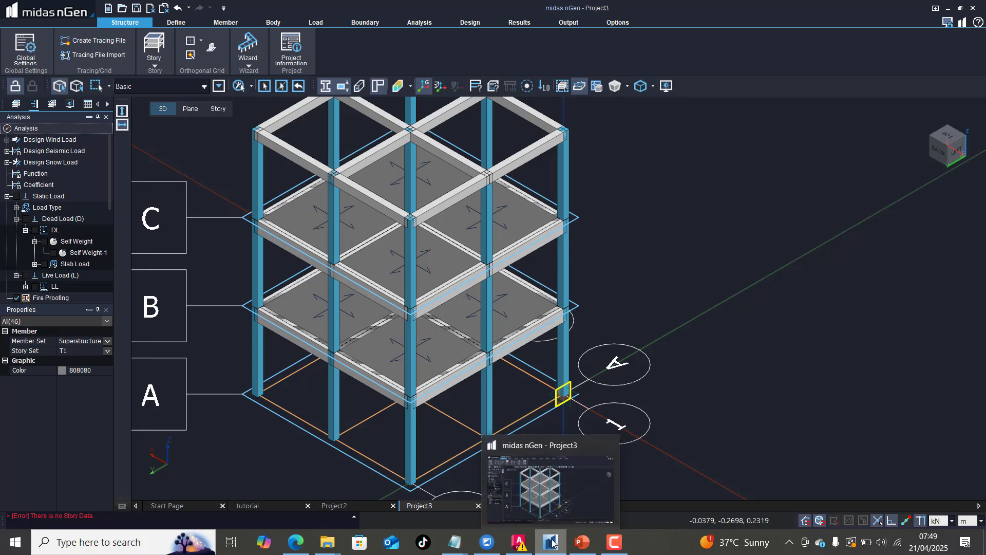